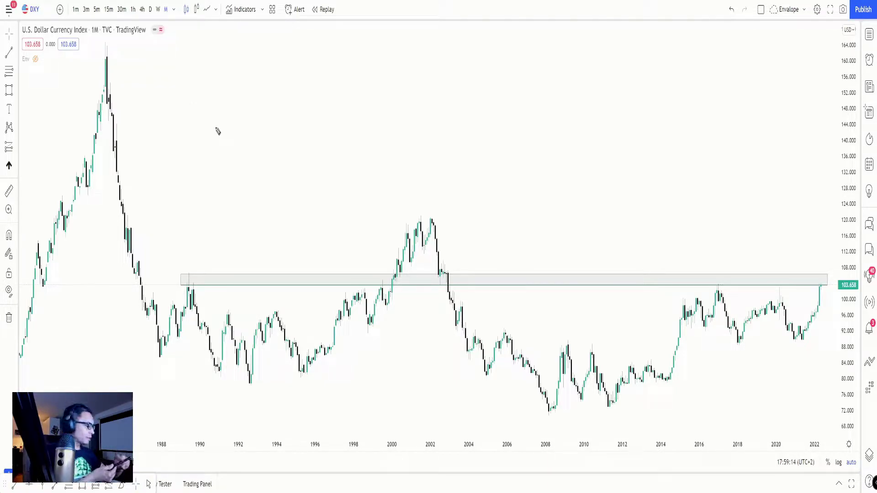
- Sketch a green arc and circle the DXY zone touches in 1989, 1999, 2017, 2020 and 2022
drag(259, 177, 319, 236)
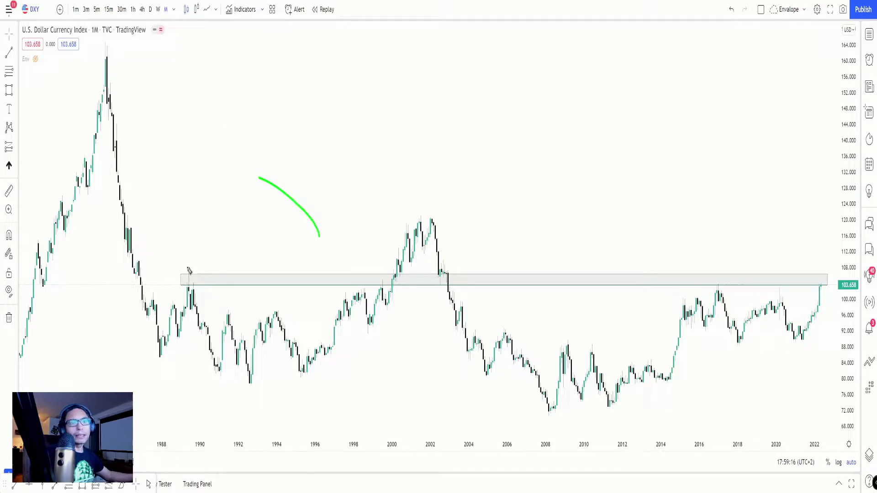
drag(185, 276, 187, 287)
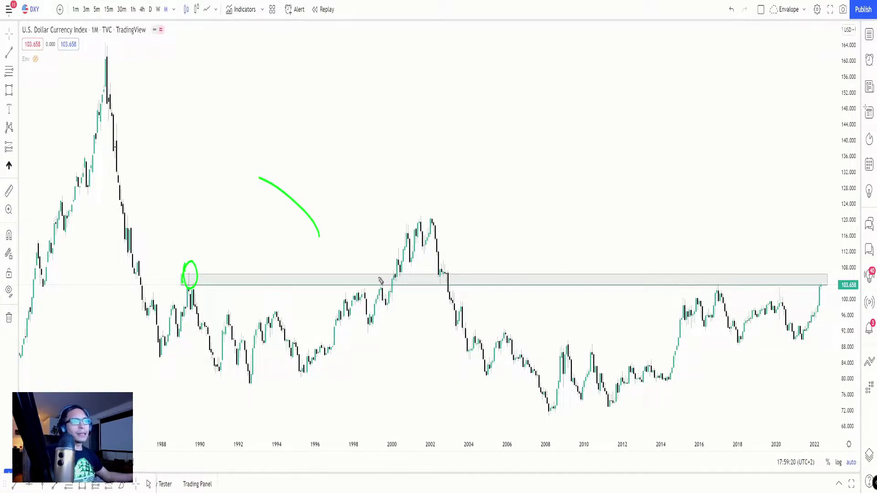
drag(381, 280, 456, 264)
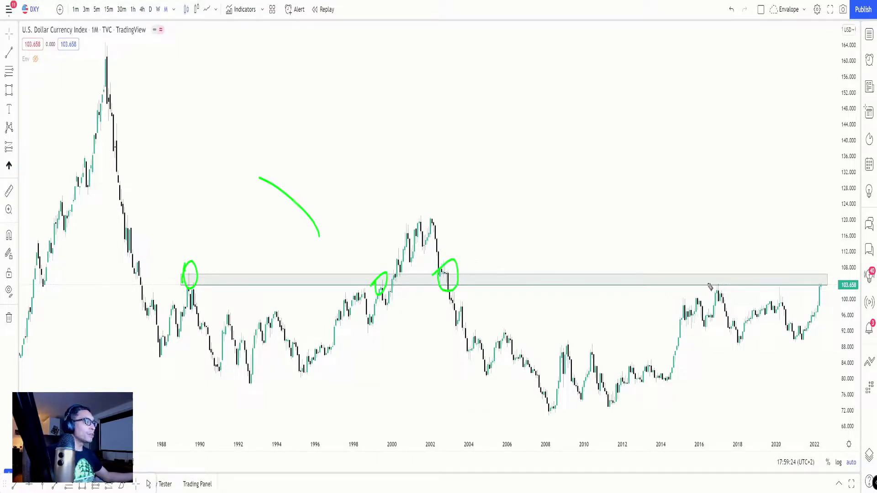
drag(710, 287, 720, 295)
mouse_move(785, 283)
mouse_down()
mouse_move(782, 276)
mouse_move(827, 281)
mouse_up()
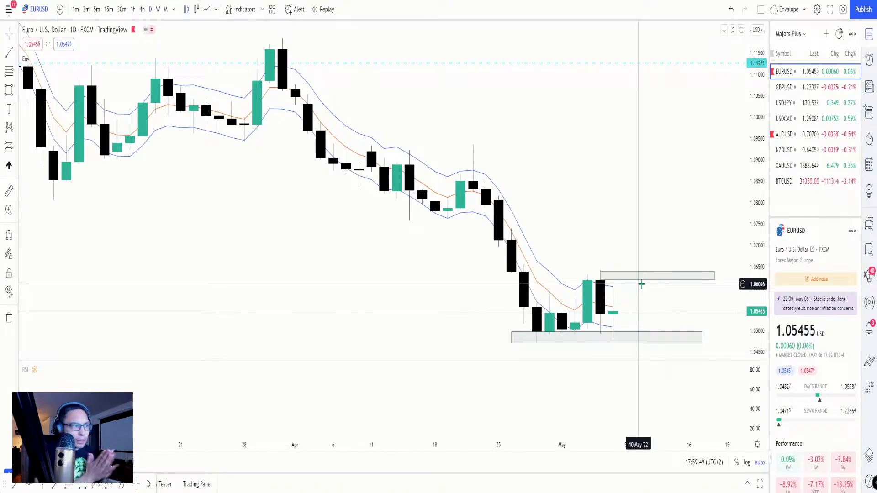
- Zoom into the recent EURUSD daily candles sitting between the two grey zones
scroll(632, 258, up, 5)
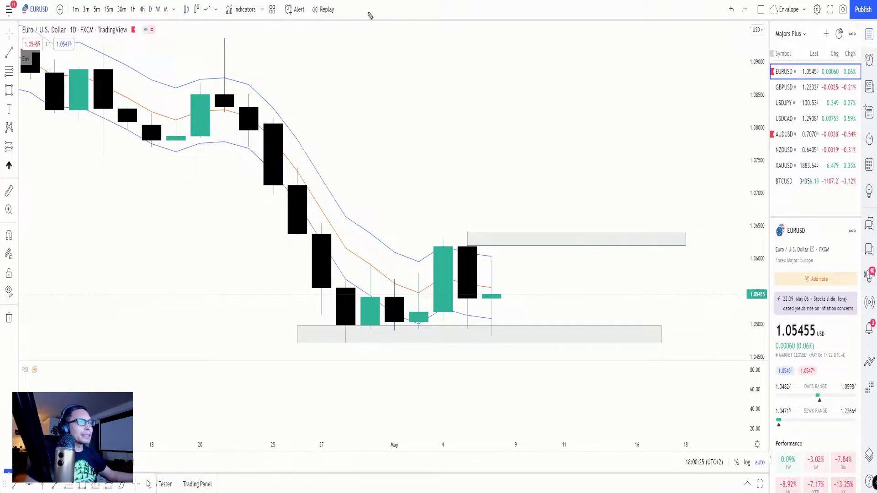
- Scribble a sell note in the upper EURUSD zone and circle the last candle's low at the lower zone
mouse_move(498, 239)
mouse_down()
mouse_move(526, 238)
mouse_move(539, 224)
mouse_move(554, 232)
mouse_move(551, 277)
mouse_up()
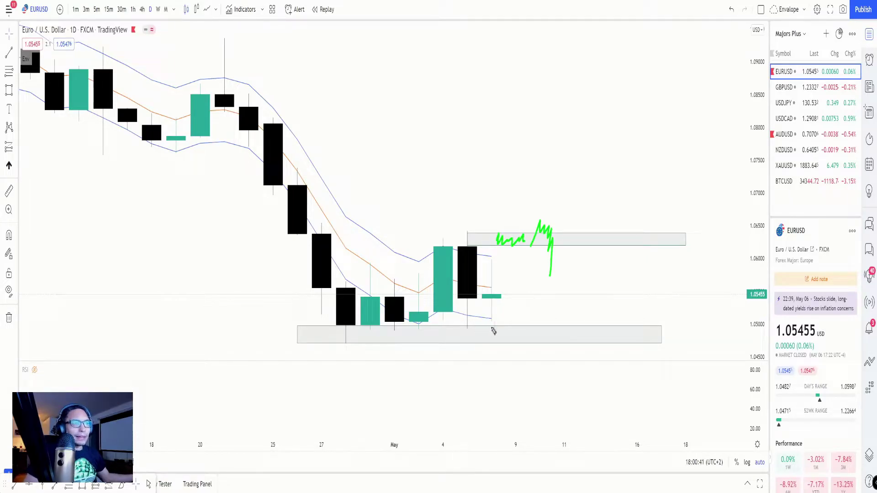
mouse_move(485, 329)
mouse_down()
mouse_move(543, 338)
mouse_move(540, 363)
mouse_up()
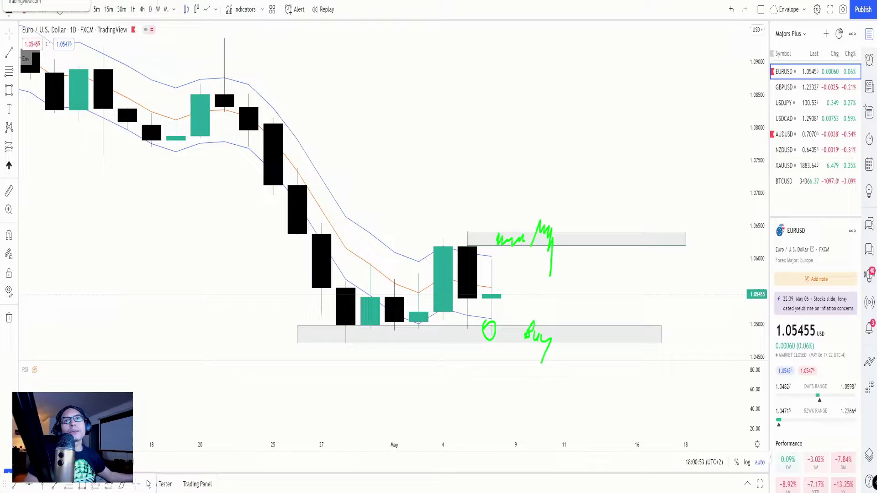
key(alt+Tab)
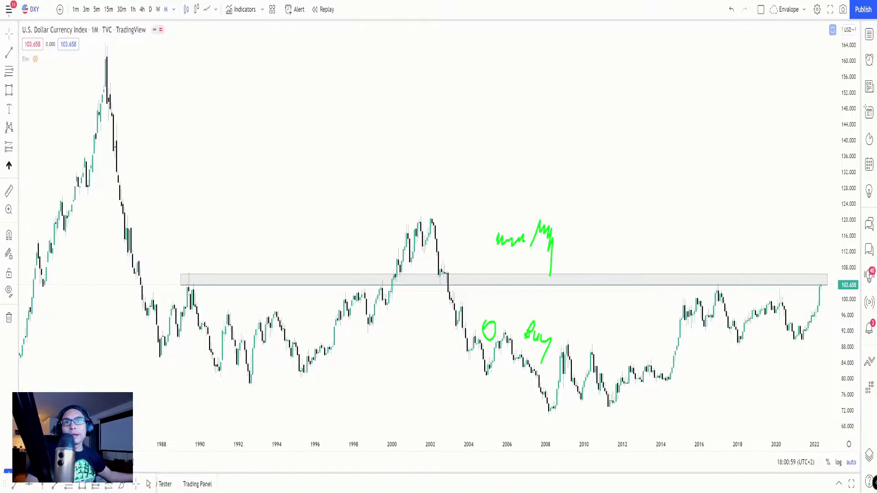
key(alt+Tab)
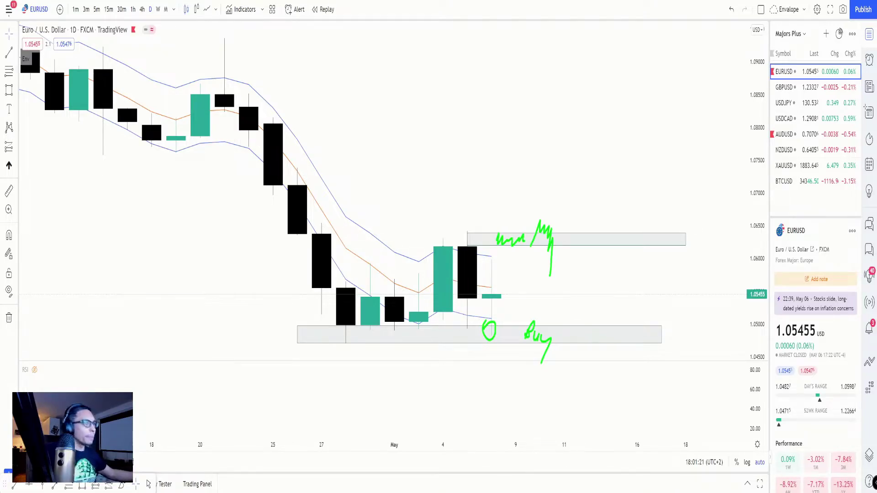
- Handwrite 1% beside the upper sell note and 0.5% after Buy in the lower zone
mouse_move(590, 219)
mouse_down()
mouse_move(583, 245)
mouse_move(601, 218)
mouse_up()
drag(609, 241, 607, 247)
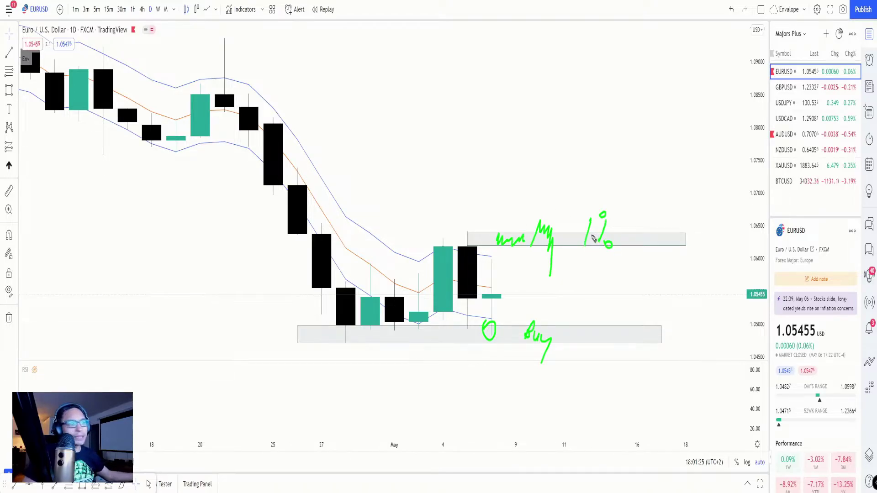
click(588, 339)
mouse_move(574, 333)
mouse_down()
mouse_move(576, 324)
mouse_move(596, 330)
mouse_move(599, 349)
mouse_up()
drag(620, 322, 607, 349)
drag(613, 314, 618, 355)
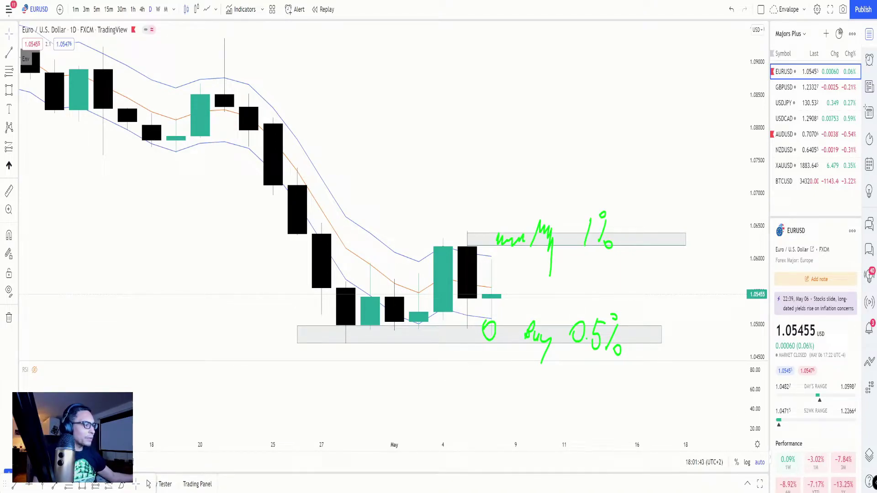
- Move to GBPUSD and zoom in on its late-February to May decline
key(Down)
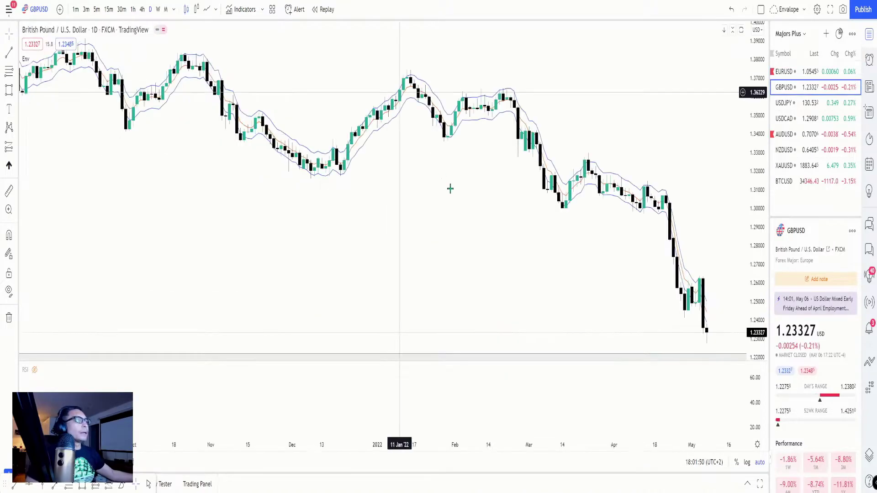
scroll(451, 197, up, 3)
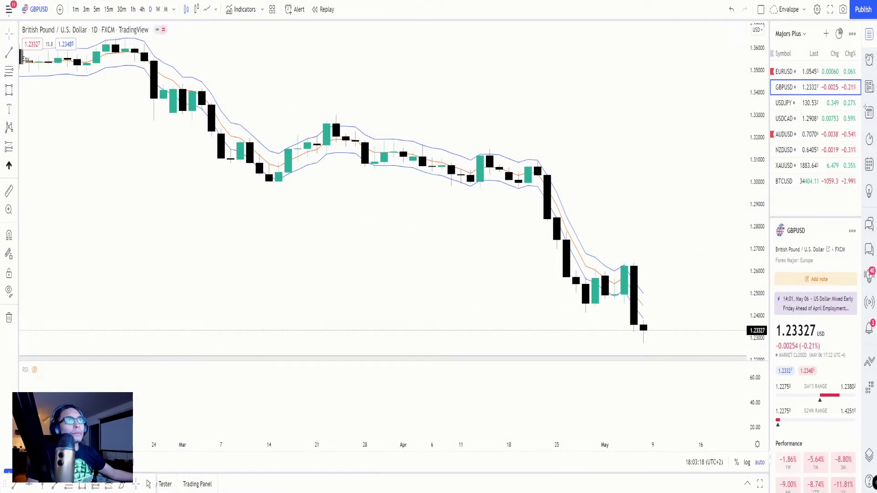
- View USDJPY zoomed in, then return to the DXY monthly chart with its grey zone
key(Down)
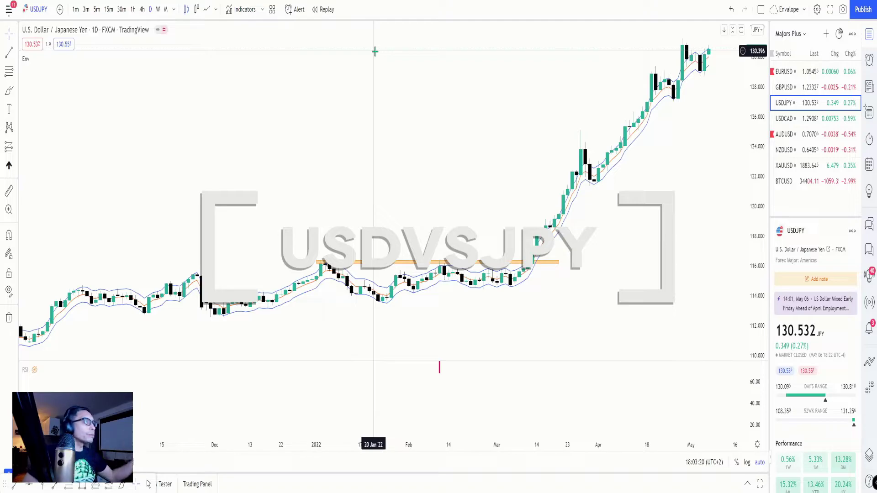
scroll(473, 147, up, 5)
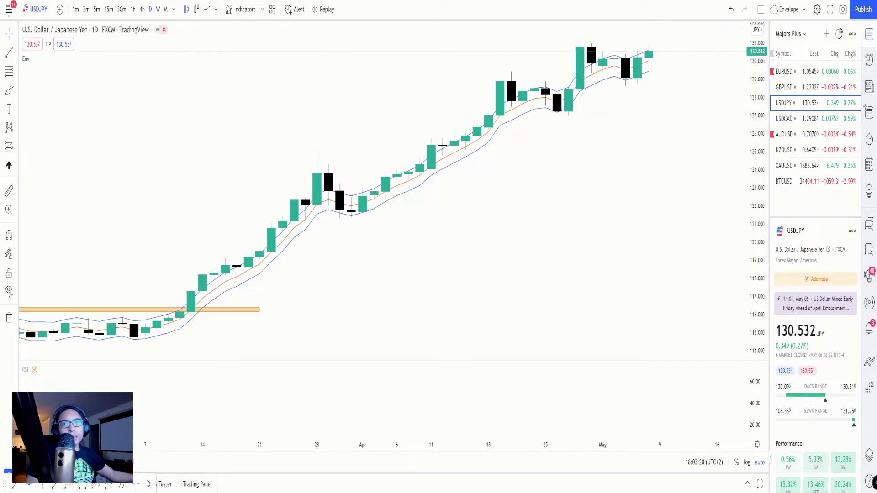
key(ctrl+Tab)
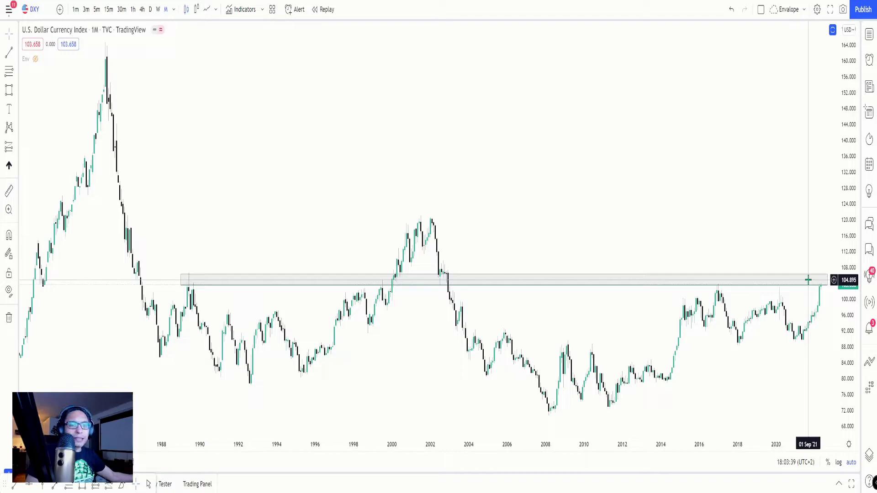
- Check the DXY zone's price bounds, then return to USDJPY zoomed on the March-to-May rally
click(747, 280)
click(786, 288)
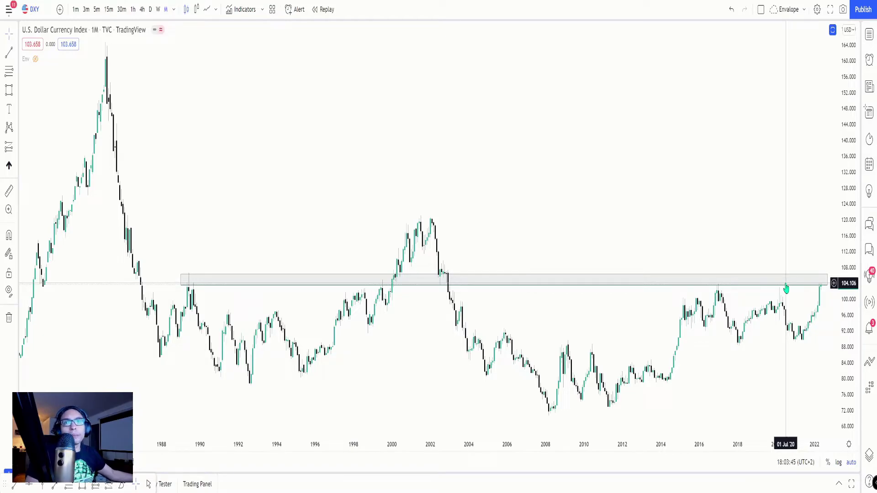
key(ctrl+Tab)
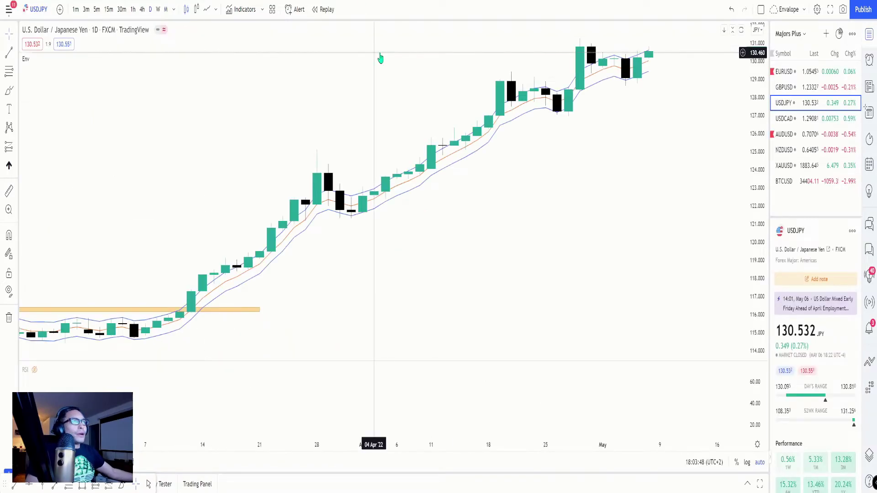
scroll(577, 198, up, 3)
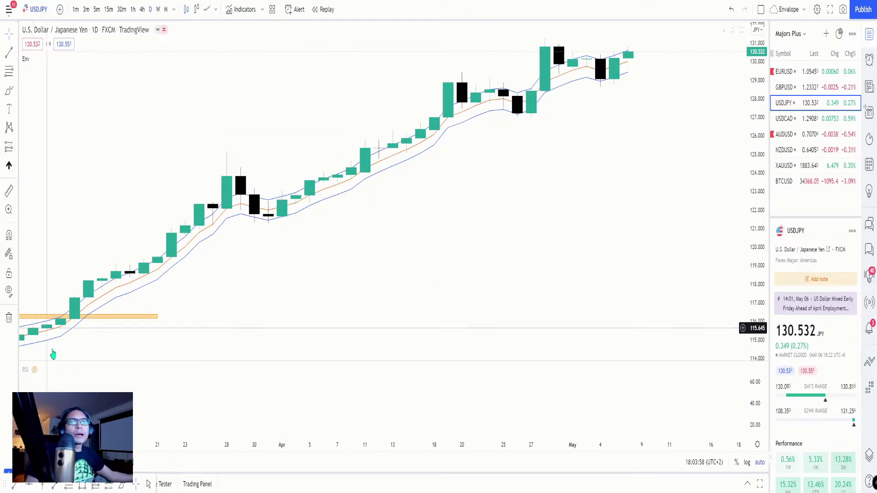
- Draw a rectangle zone across the recent USDJPY highs near 131
click(91, 486)
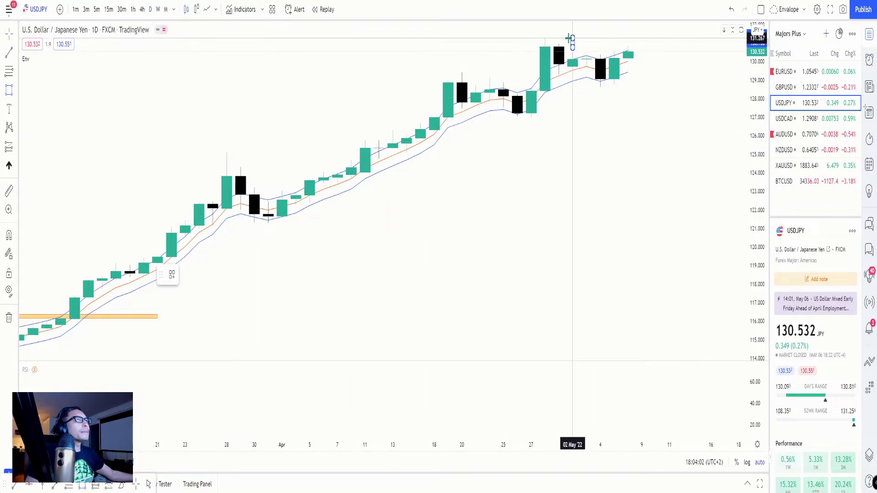
mouse_move(572, 45)
mouse_down()
mouse_move(669, 45)
mouse_move(517, 43)
mouse_up()
click(532, 137)
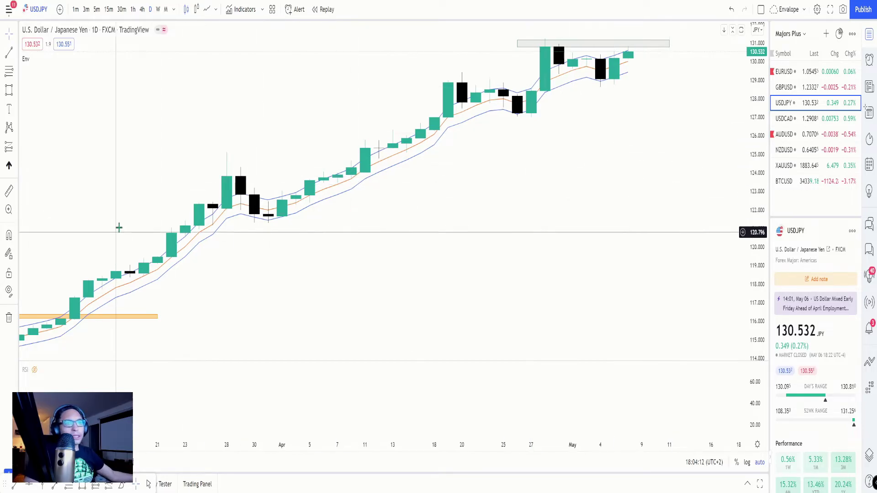
scroll(478, 279, up, 2)
scroll(478, 279, down, 3)
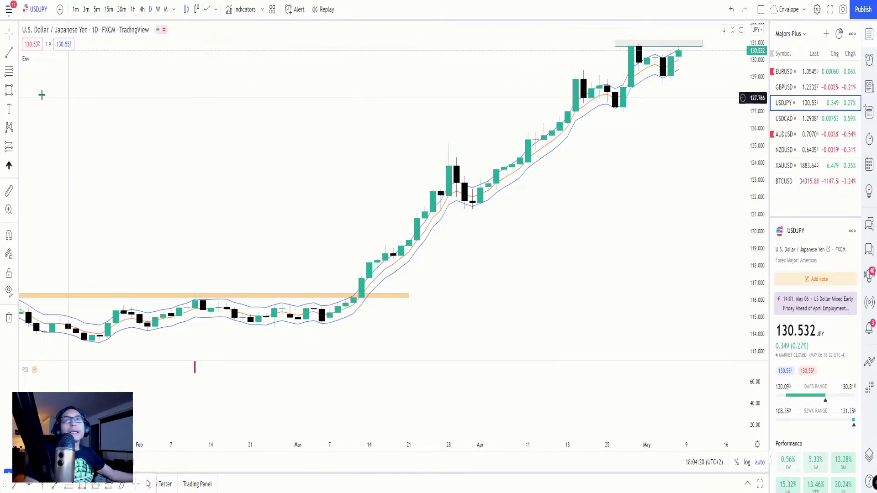
- Draw a thin zone just below the latest candles, widen it left, then move to USDCAD
click(9, 93)
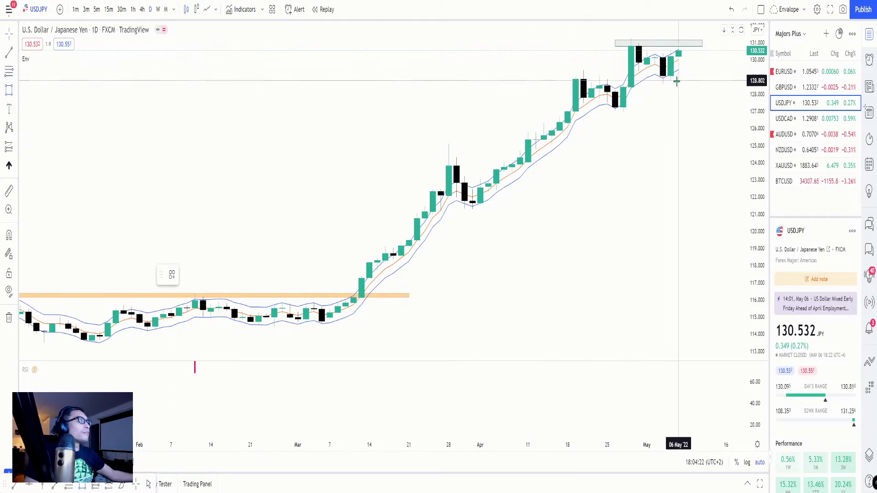
drag(675, 80, 729, 83)
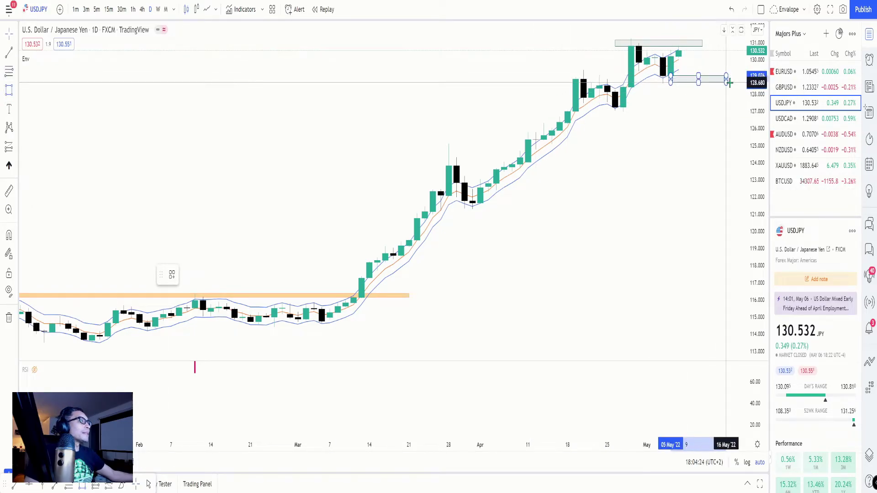
drag(670, 82, 647, 85)
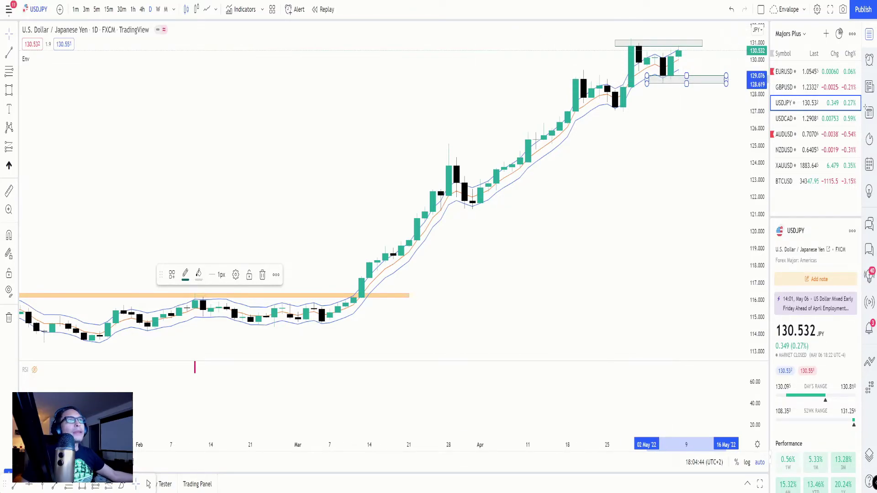
key(Down)
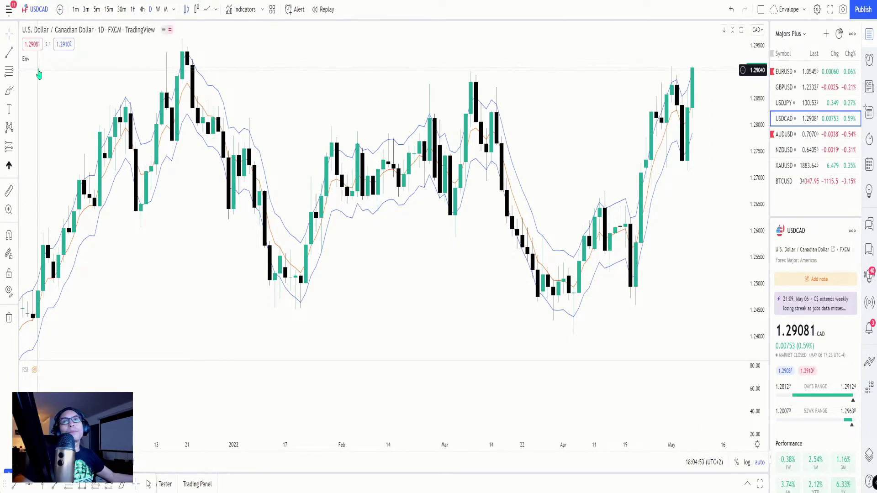
key(ctrl+Tab)
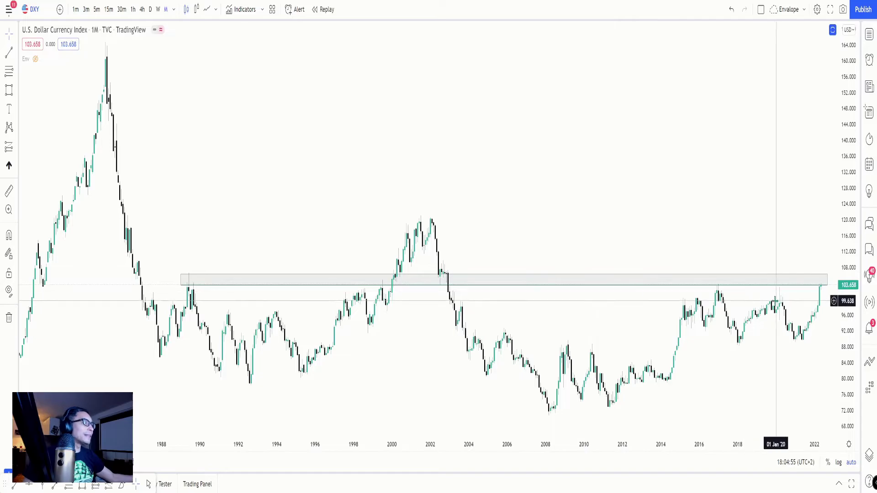
scroll(584, 160, up, 5)
drag(562, 132, 356, 182)
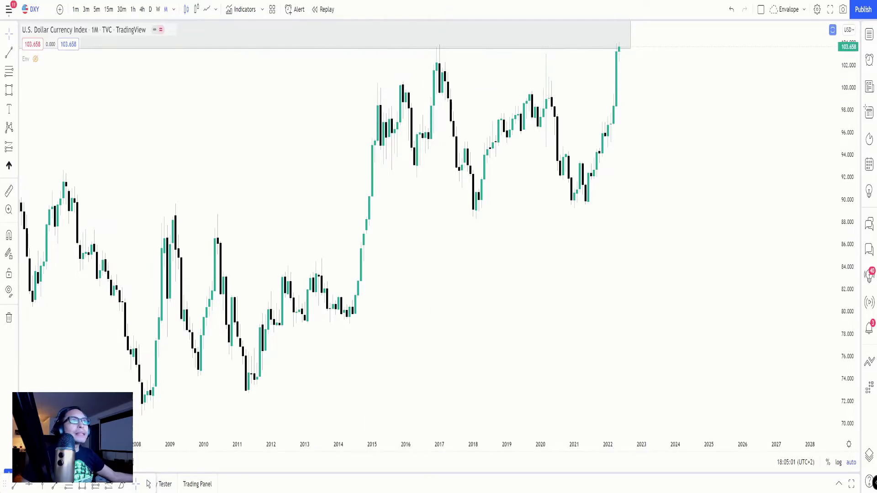
key(ctrl+Tab)
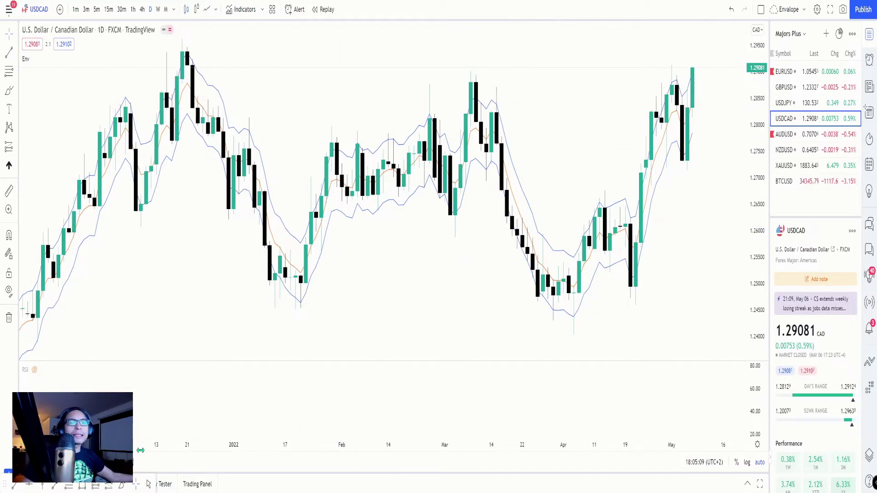
- Draw grey zones from the December 2021 high and the March 2022 high, both to early May
click(81, 486)
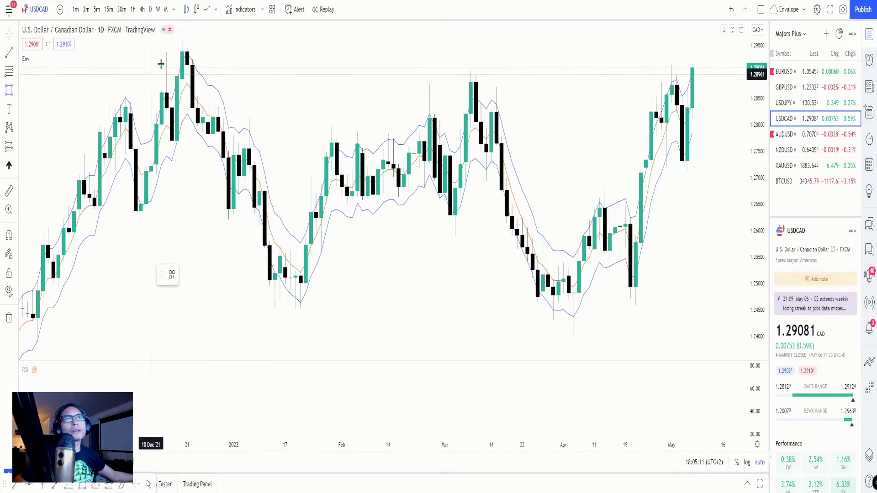
click(192, 44)
click(362, 51)
mouse_move(362, 48)
mouse_down()
mouse_move(730, 40)
mouse_move(698, 47)
mouse_up()
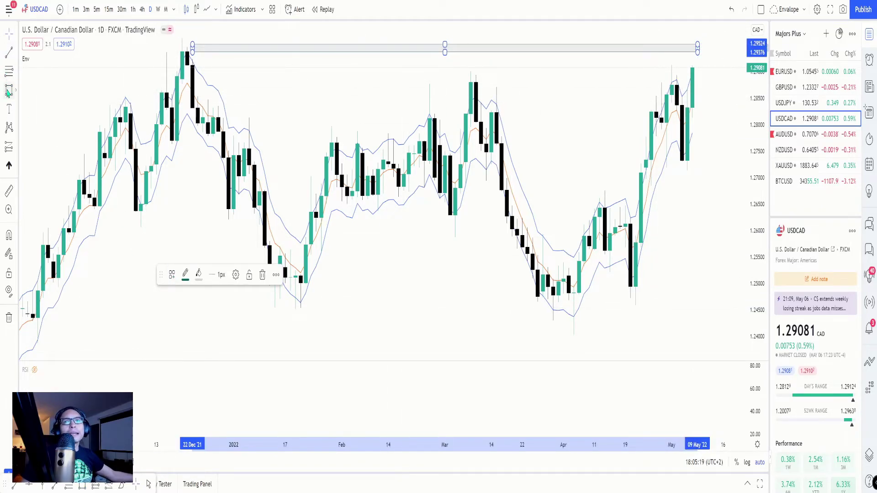
click(585, 43)
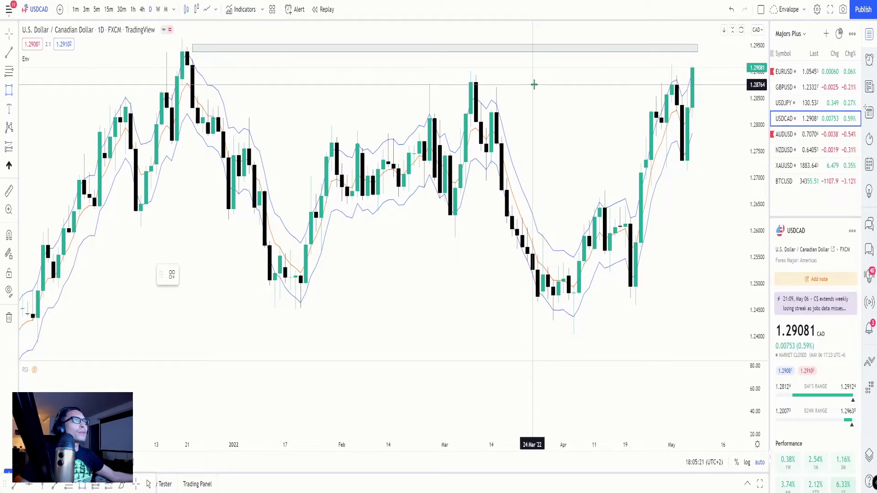
drag(527, 83, 466, 72)
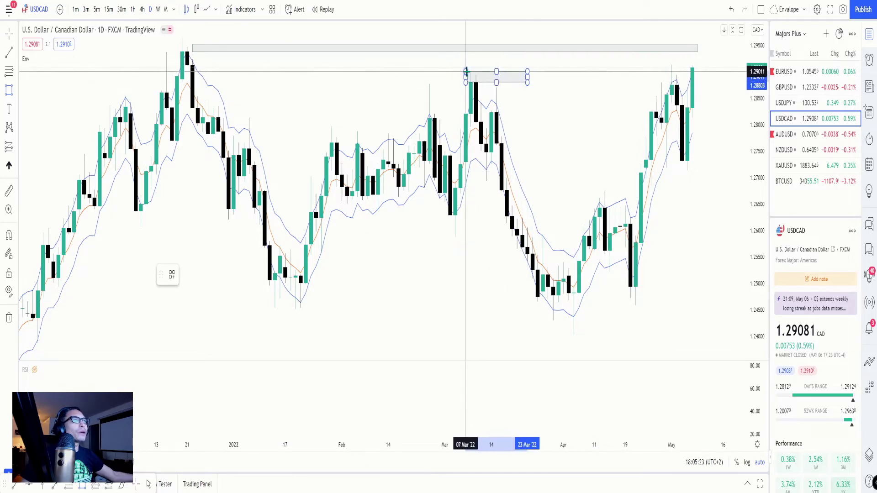
drag(528, 72, 681, 76)
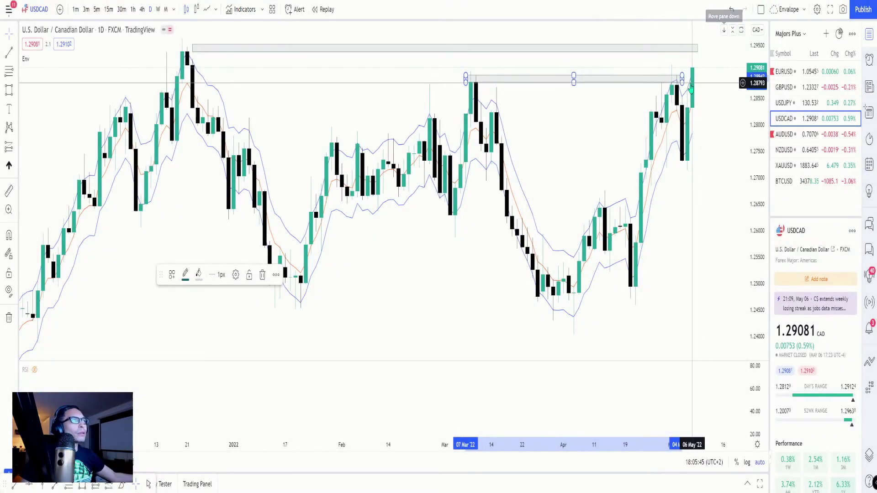
- Extend the upper USDCAD zone left to 16 Dec '21, then switch to the DXY monthly chart
click(224, 47)
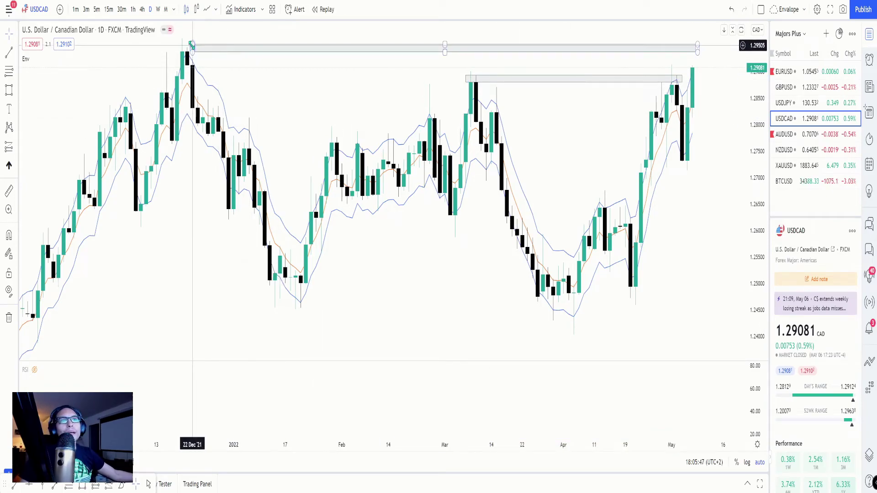
drag(191, 46, 172, 39)
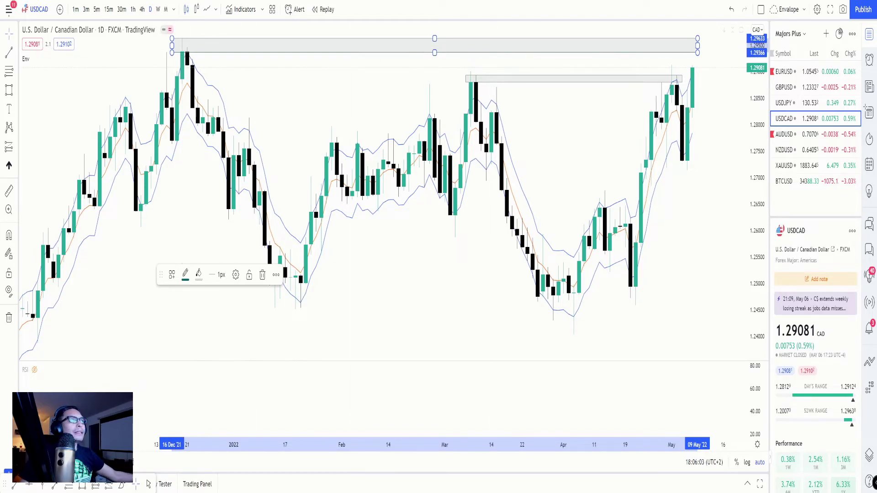
key(ctrl+Tab)
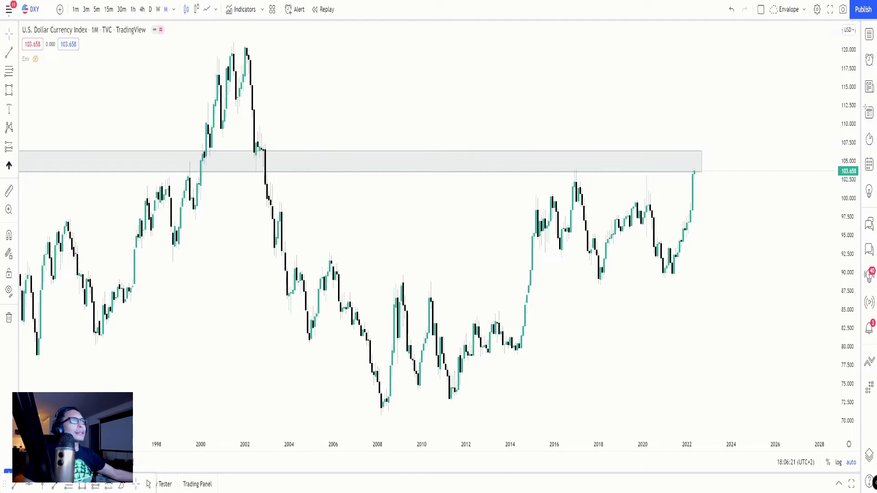
- Switch the chart from DXY monthly to the AUDUSD daily chart, trading at 0.70706
key(ctrl+Tab)
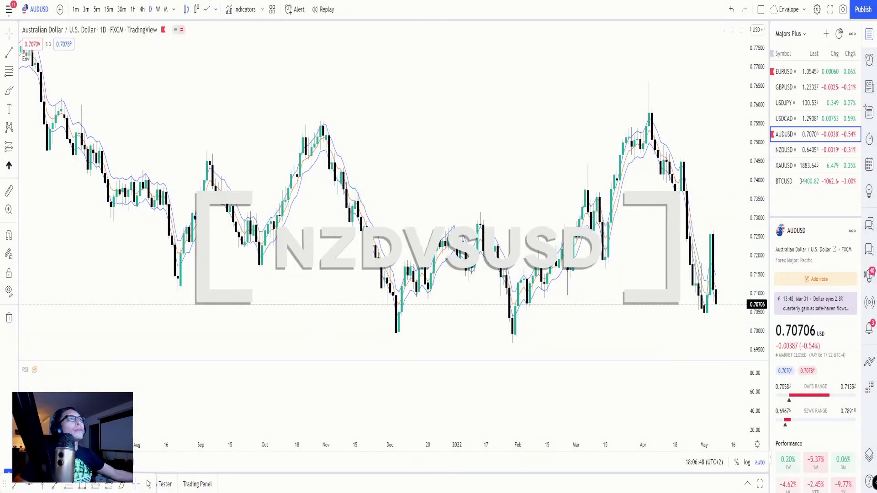
- Move to NZDUSD in the watchlist and zoom its daily chart in and back out
key(Down)
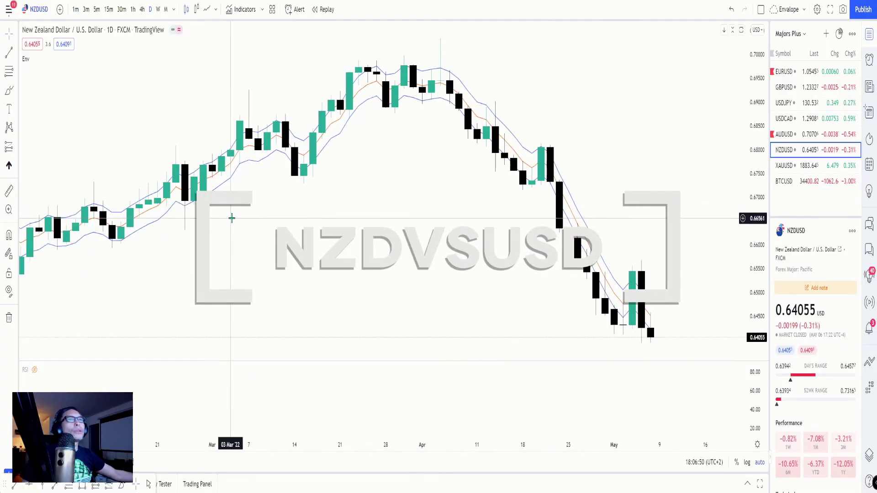
scroll(231, 220, down, 3)
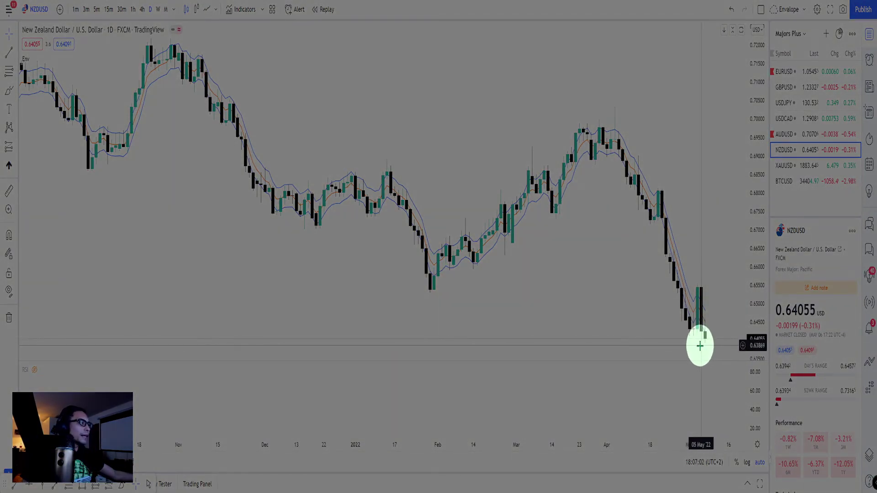
scroll(612, 360, up, 3)
scroll(613, 360, up, 3)
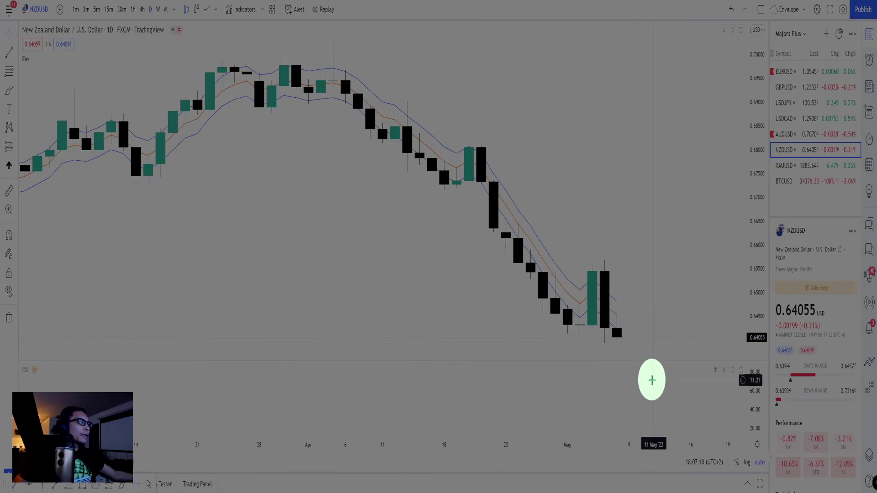
scroll(556, 341, down, 5)
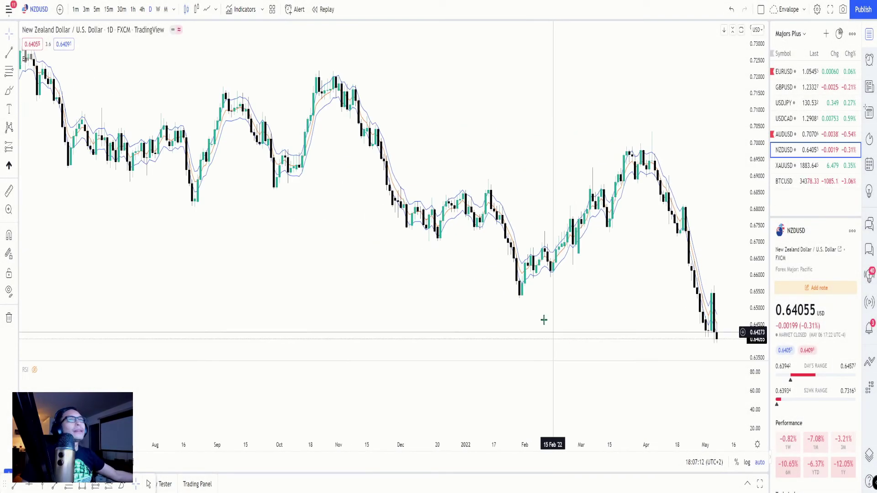
- Set NZDUSD to the W interval so the chart spans 2018 through 2022
click(159, 9)
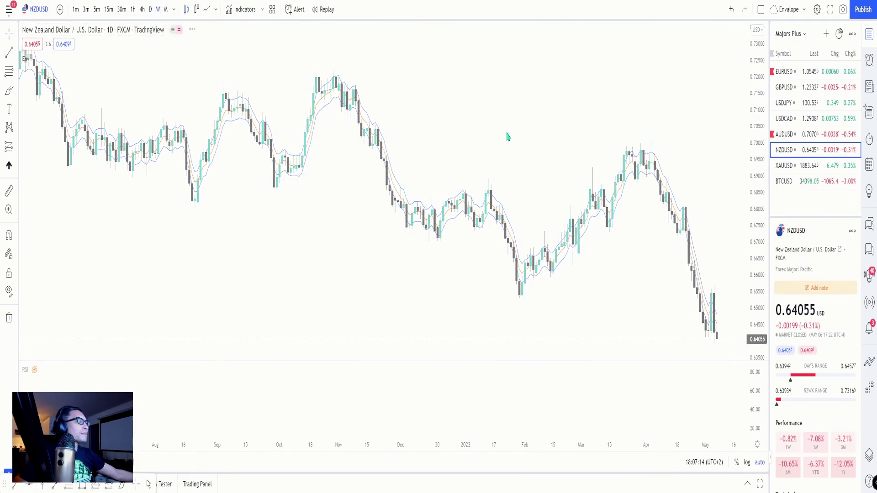